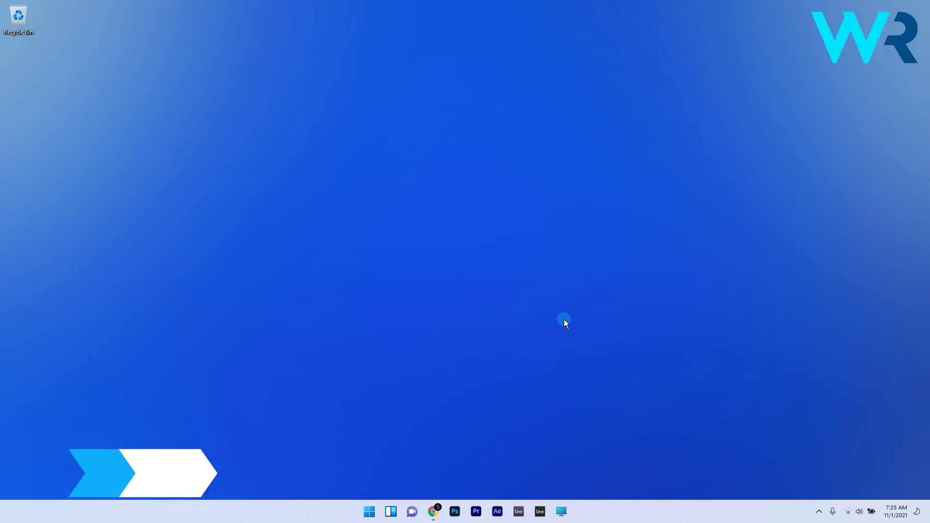
Launch the Xbox app and open its General settings page
left_click(369, 511)
type("xb")
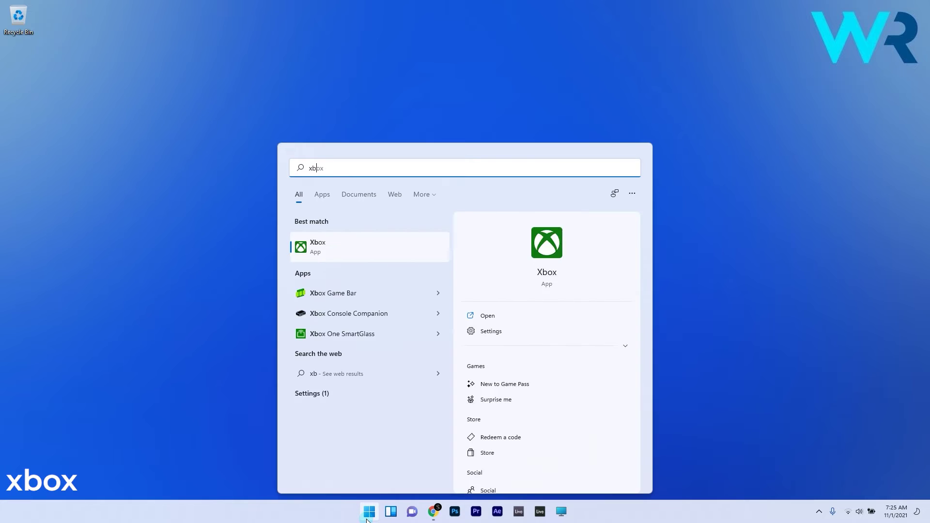
type("ox")
left_click(334, 277)
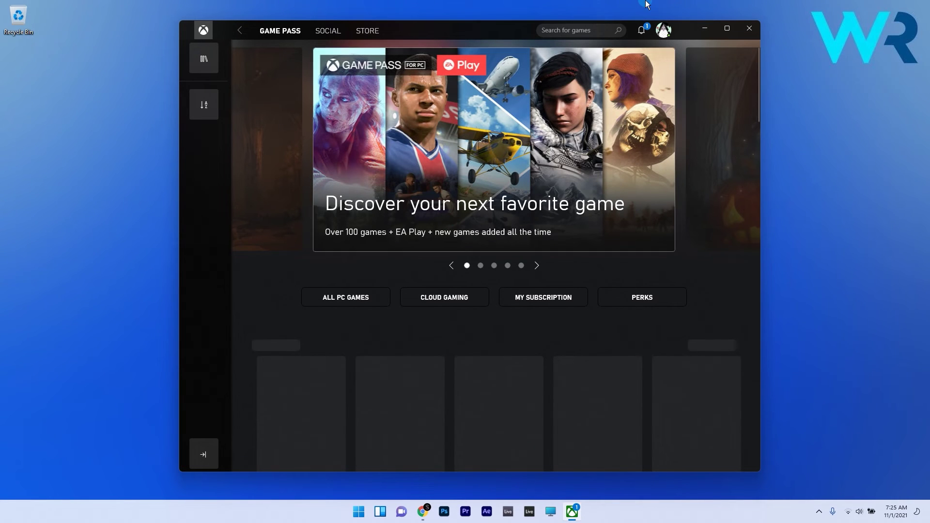
left_click(662, 31)
left_click(651, 84)
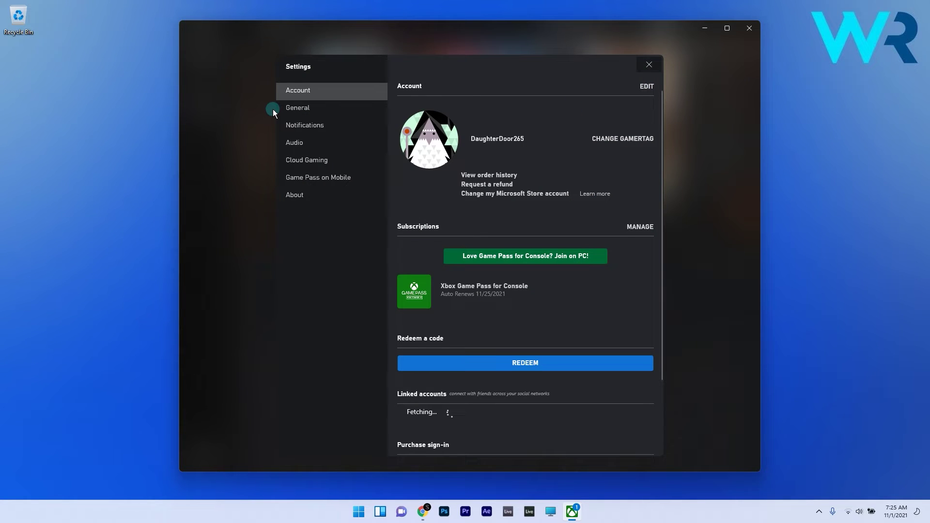
left_click(302, 108)
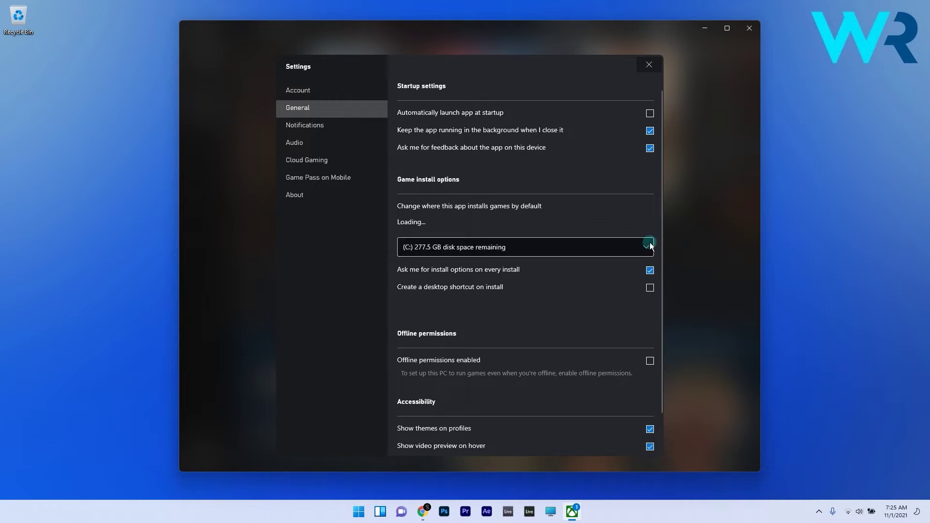
Switch the game install drive to D:, then back to C:, and close the Xbox app
left_click(647, 247)
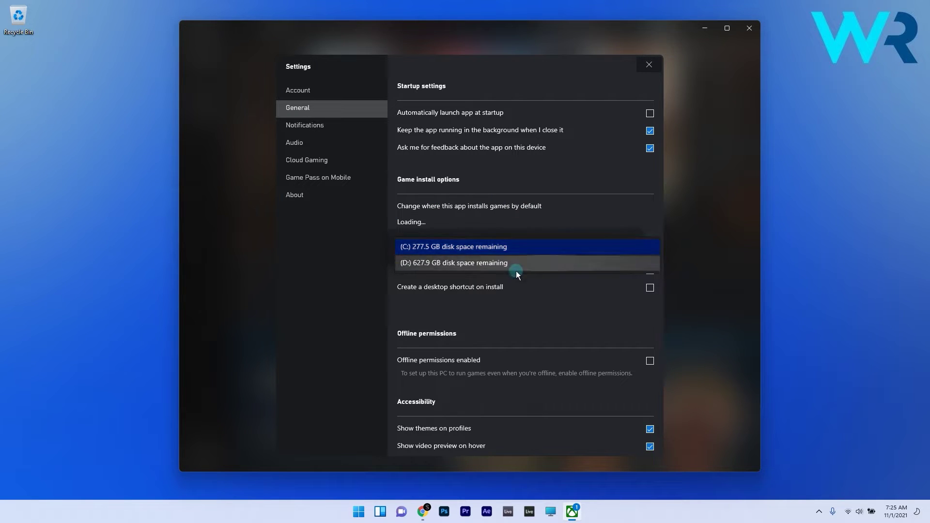
left_click(490, 262)
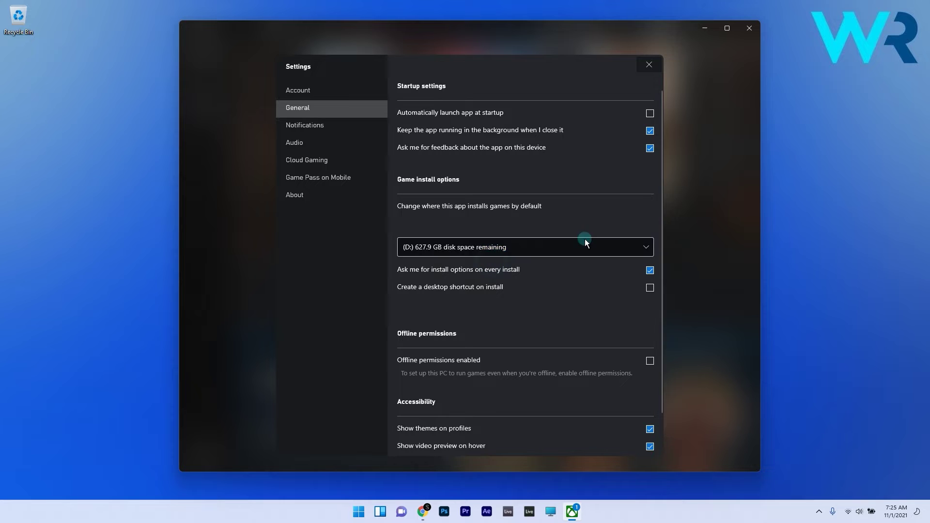
left_click(646, 242)
left_click(499, 230)
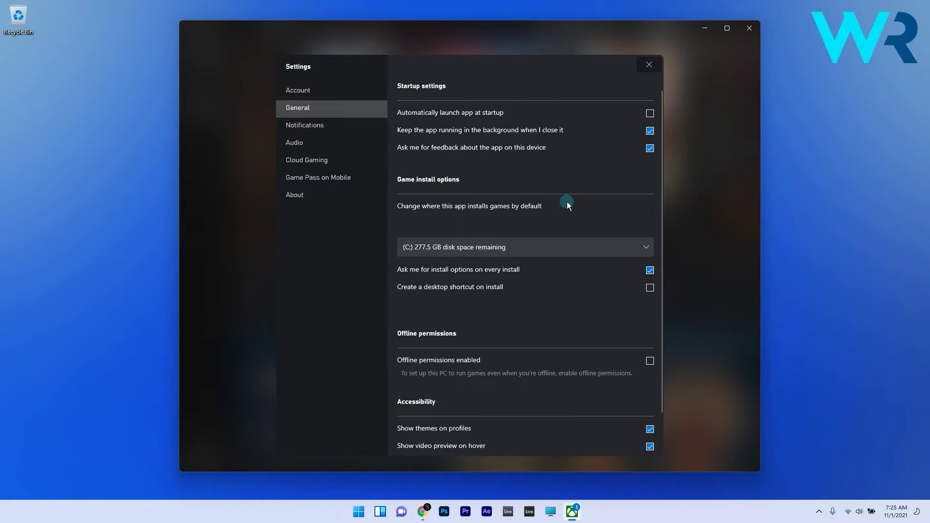
left_click(652, 69)
left_click(748, 29)
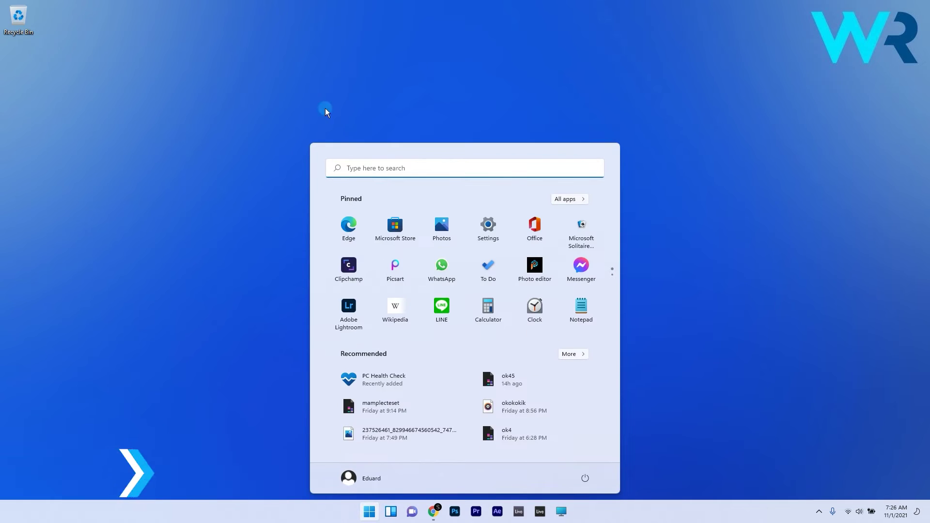
In Storage's Where new content is saved, set New apps to Media & Data (D:)
left_click(488, 227)
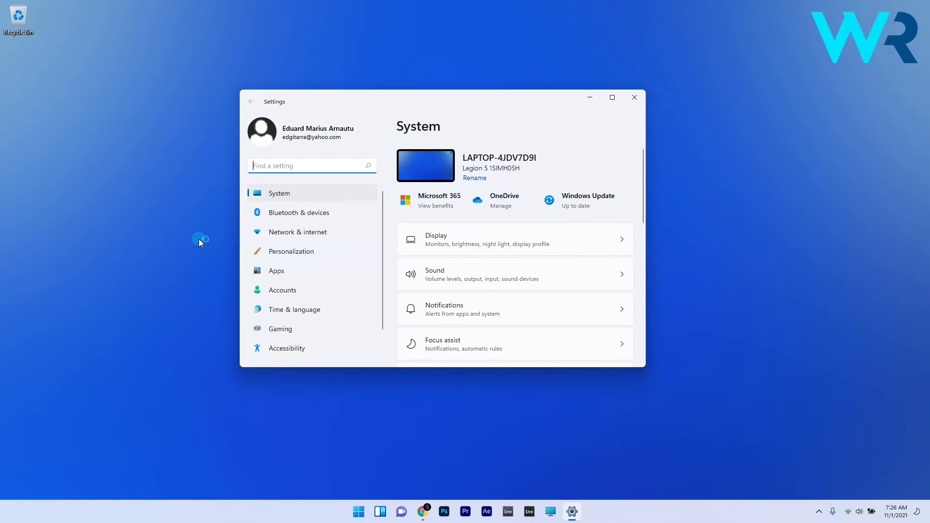
left_click(282, 195)
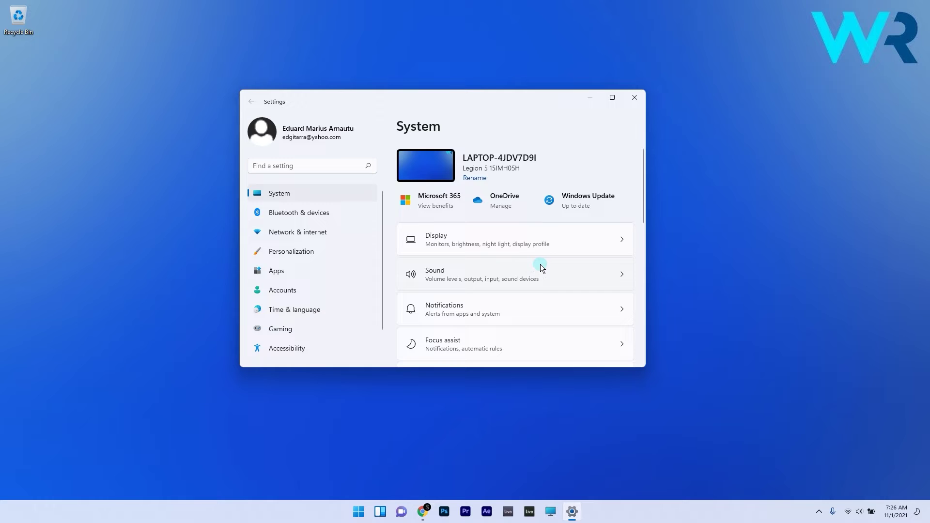
scroll(540, 264, "down", 3)
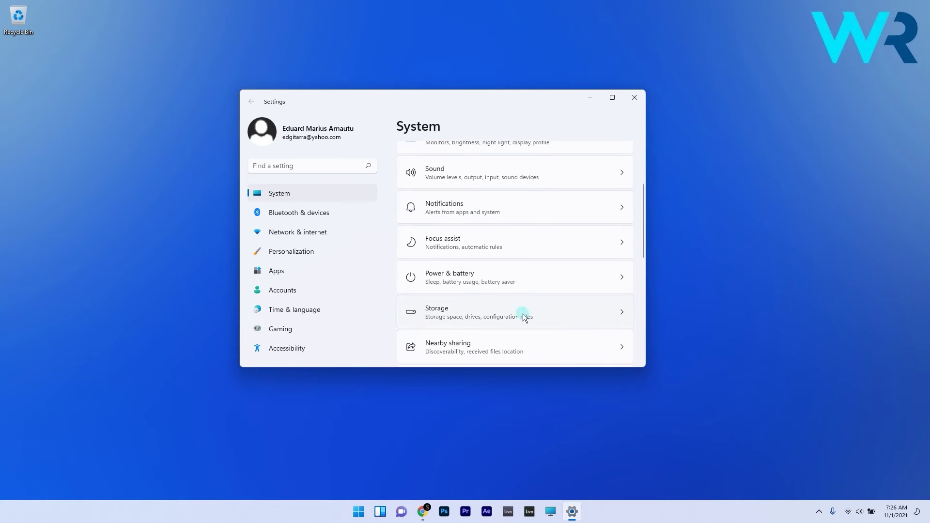
left_click(616, 313)
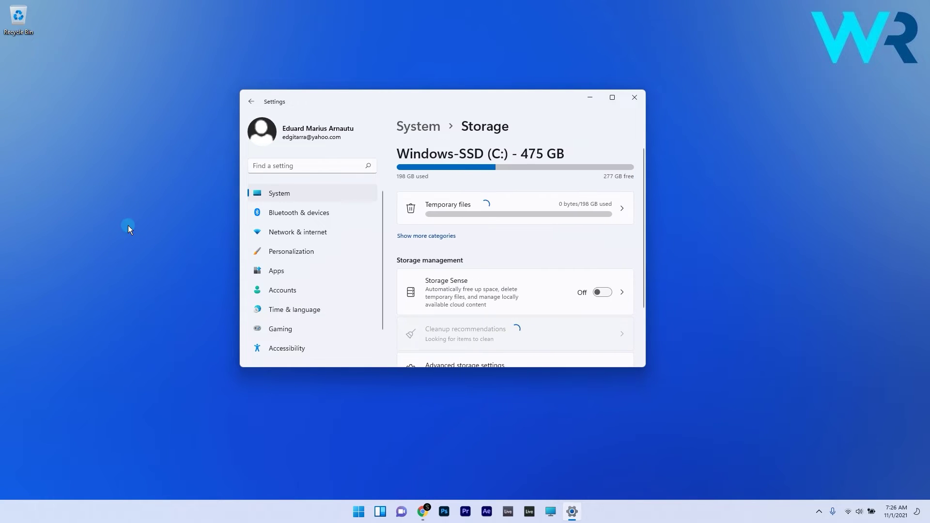
scroll(571, 270, "down", 2)
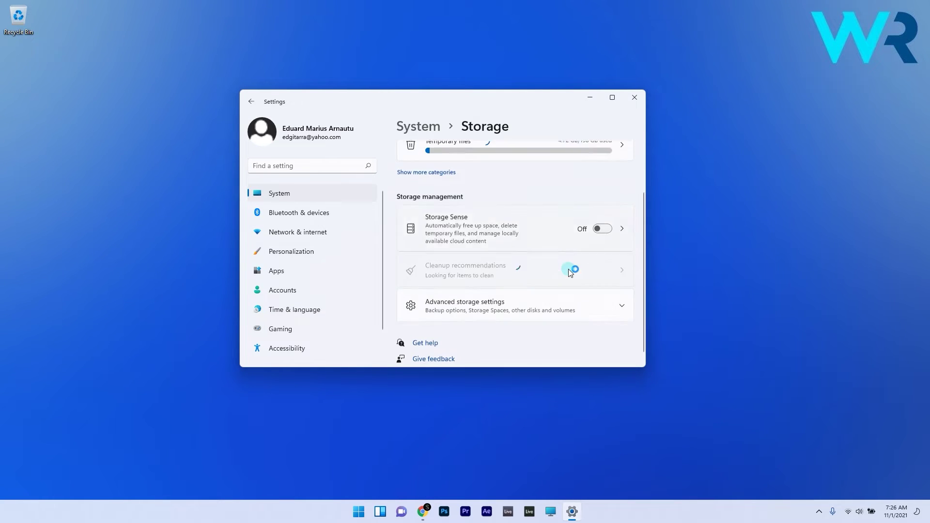
left_click(617, 300)
scroll(572, 285, "down", 3)
scroll(569, 283, "up", 5)
scroll(569, 284, "down", 2)
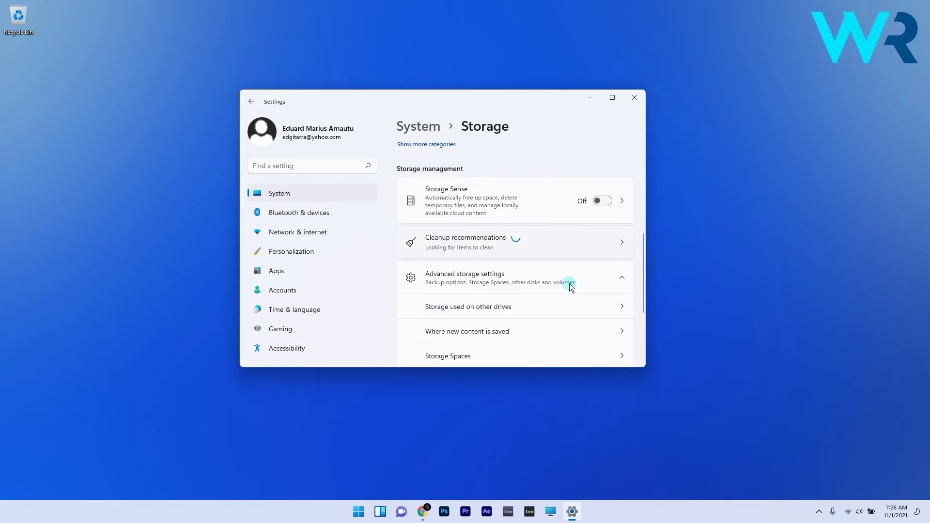
scroll(569, 284, "down", 2)
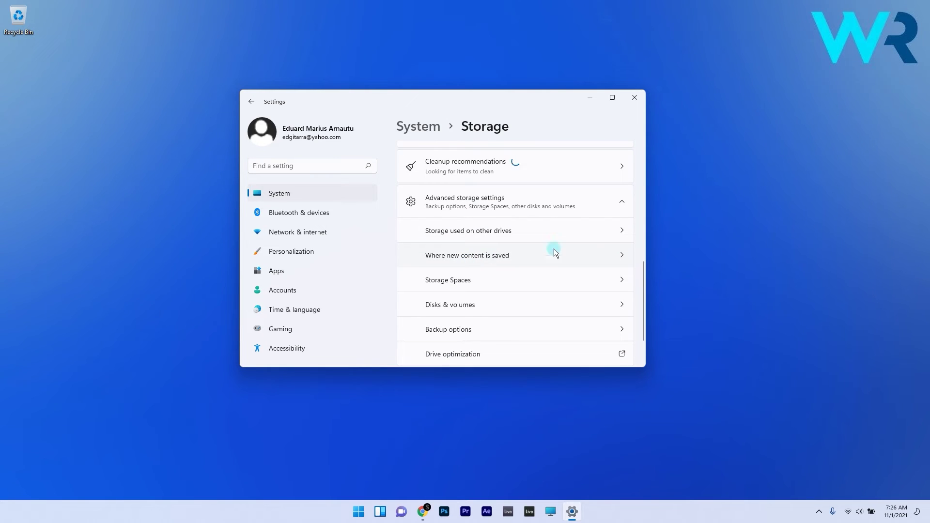
left_click(624, 252)
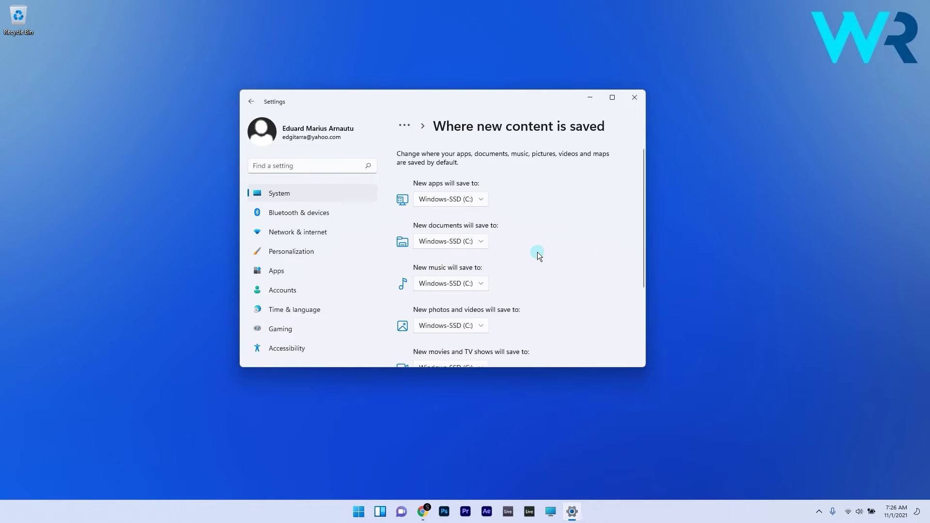
scroll(548, 240, "down", 1)
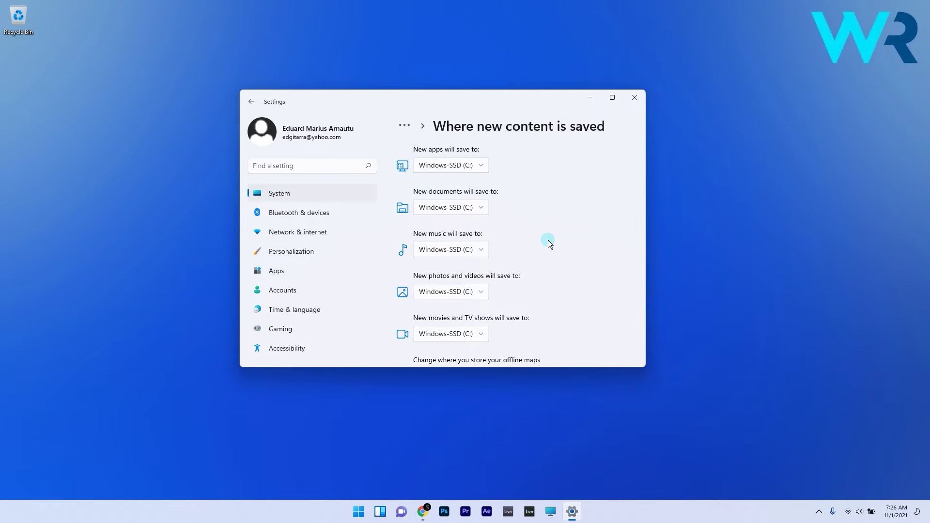
scroll(548, 241, "up", 2)
left_click(480, 199)
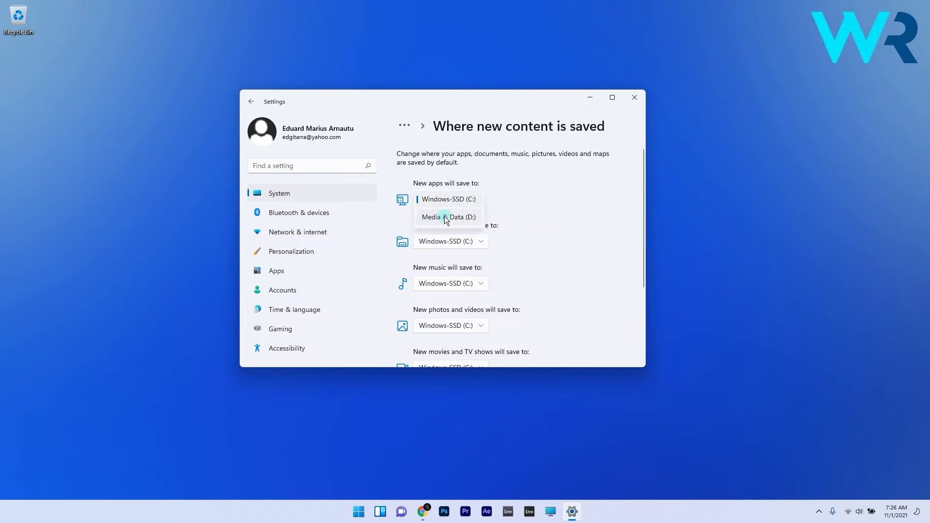
left_click(446, 218)
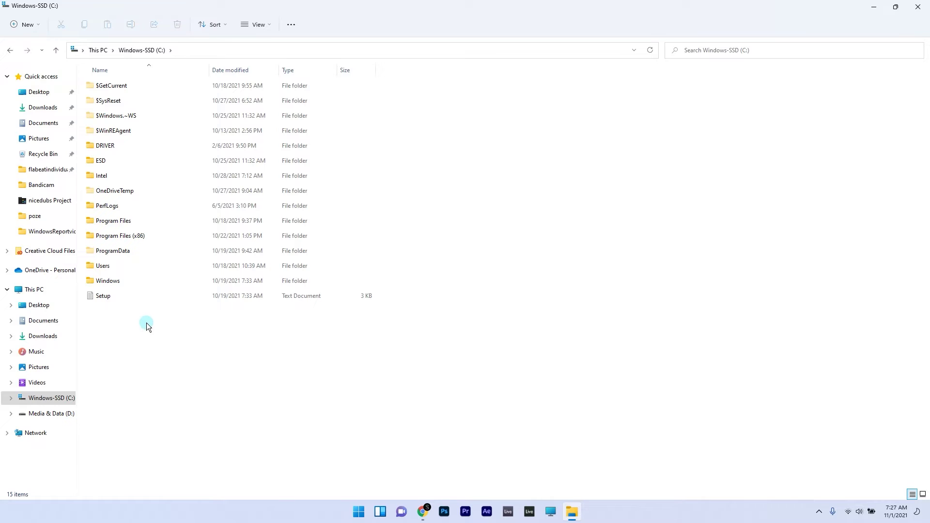
Create a new folder named WindowsApps at the root of C:
right_click(147, 322)
mouse_move(176, 400)
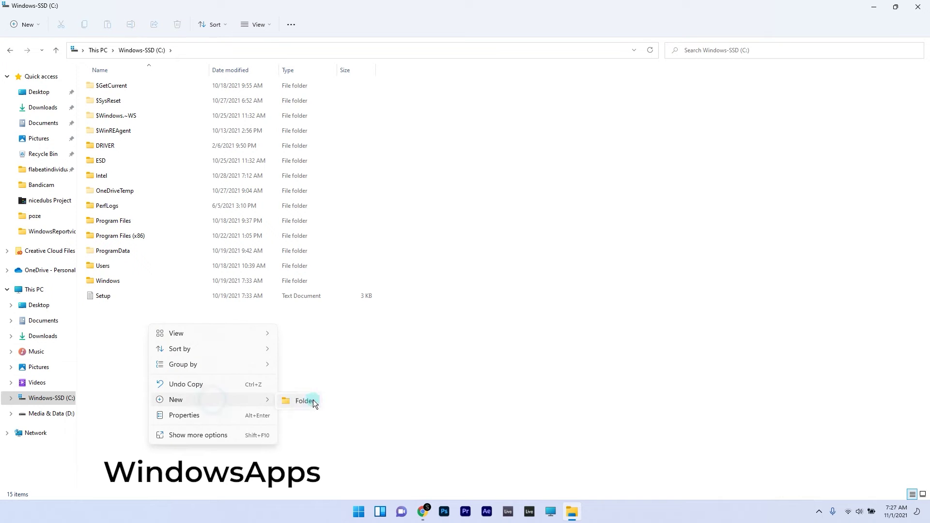
left_click(306, 401)
type("WindowsApps")
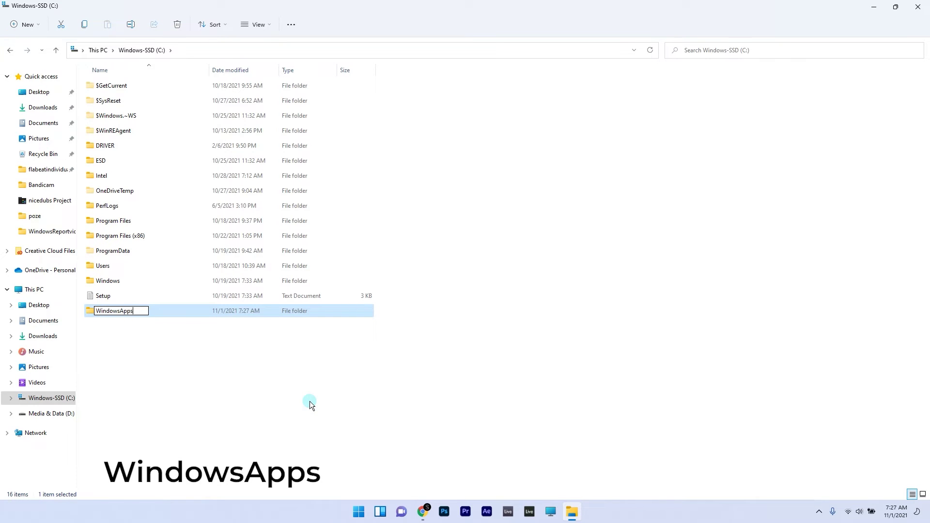
left_click(309, 404)
Open the advanced security settings of the WindowsApps folder
right_click(113, 314)
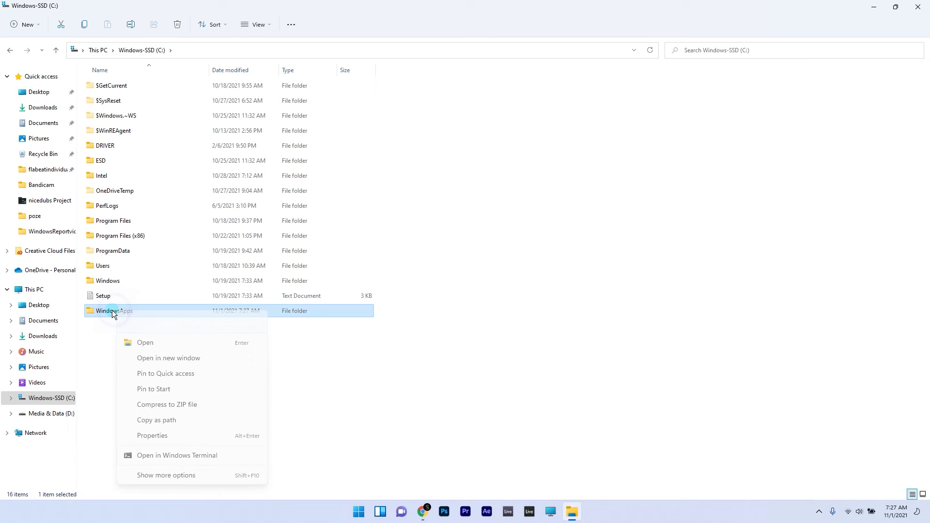
left_click(152, 436)
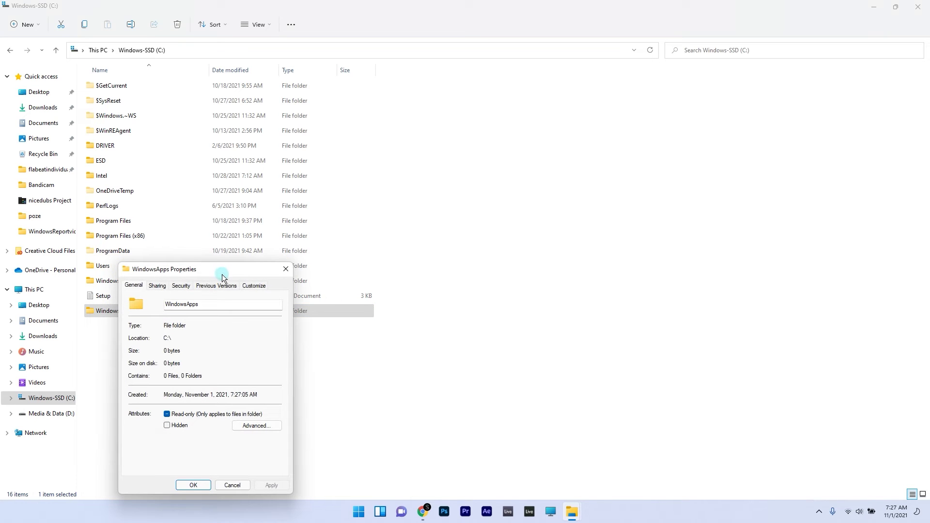
mouse_move(222, 276)
left_mouse_down()
mouse_move(367, 223)
mouse_move(410, 196)
left_mouse_up()
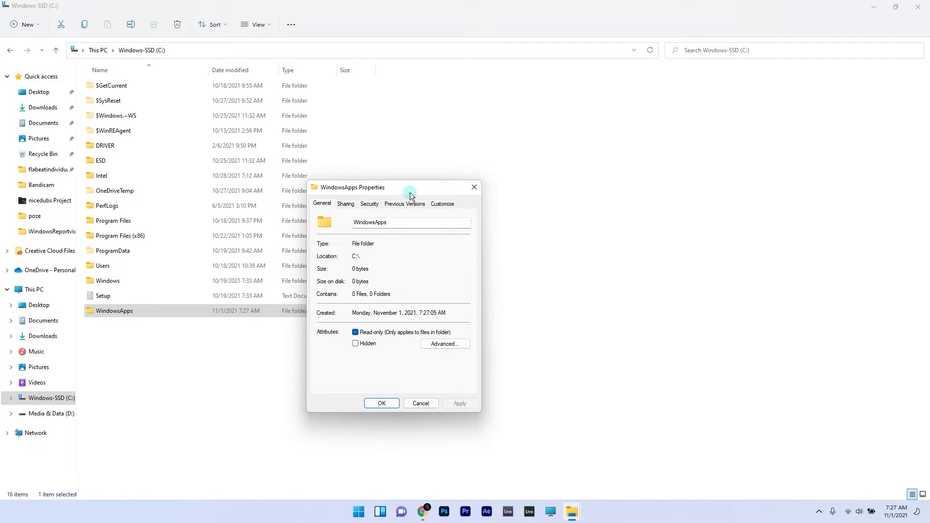
left_click(367, 204)
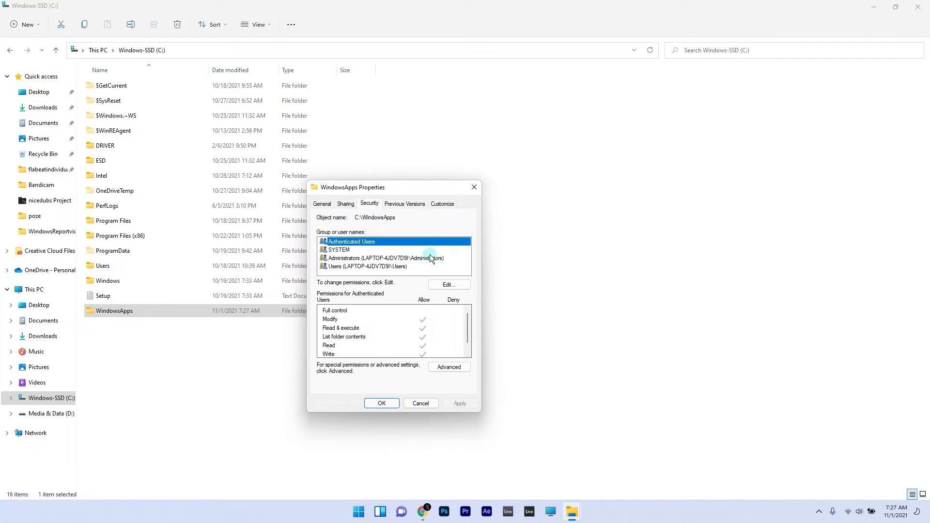
left_click(456, 366)
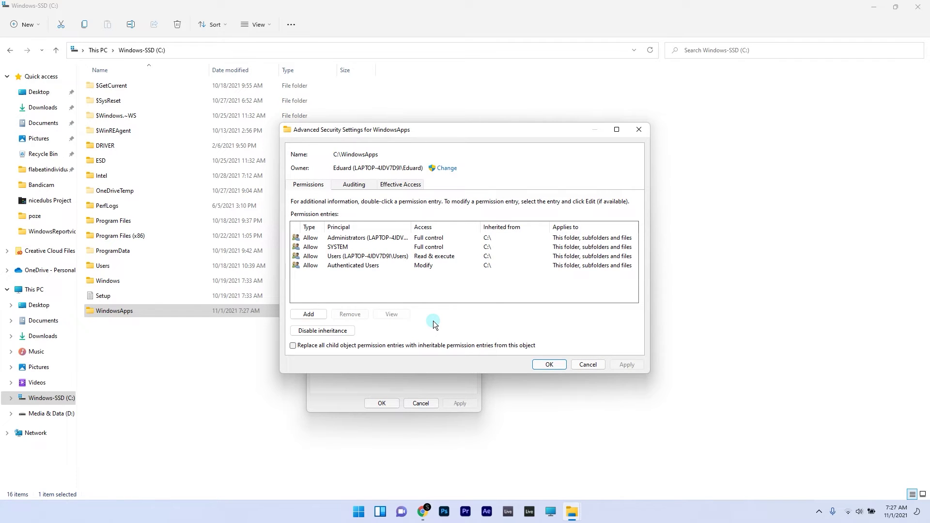
Make CONSOLE LOGON the folder's owner and apply the ownership change
left_click(442, 169)
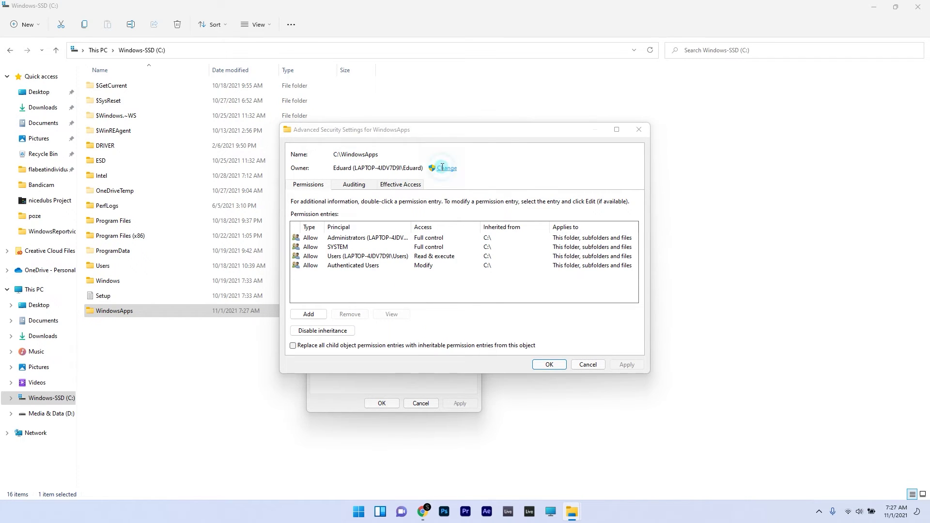
left_click(372, 302)
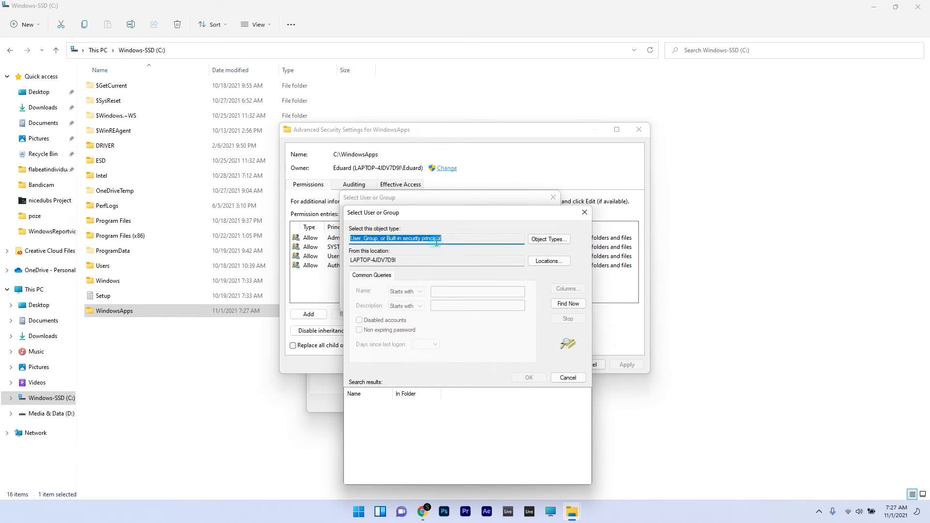
left_click_drag(471, 210, 456, 157)
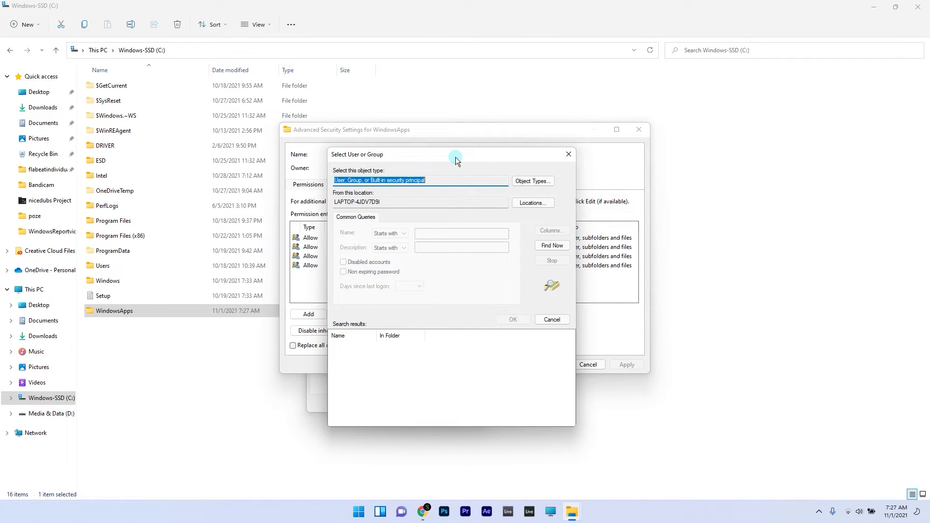
left_click(547, 246)
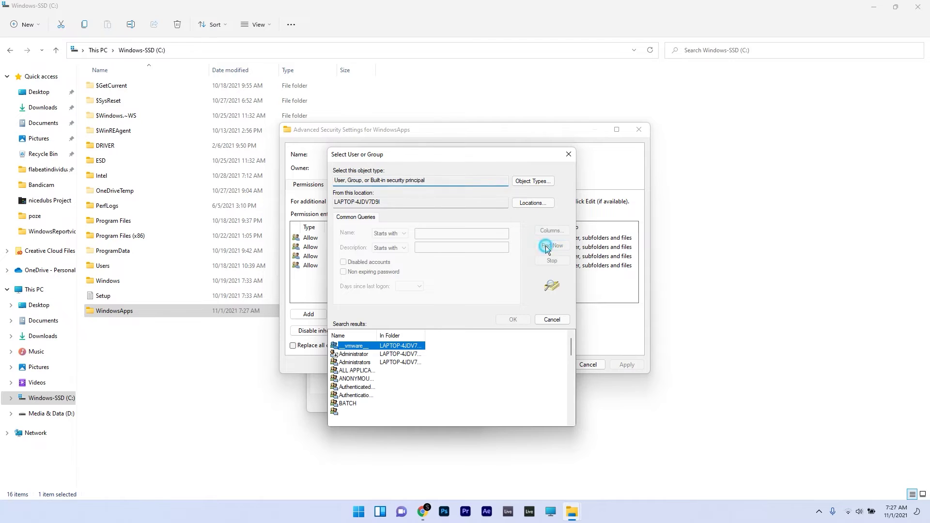
scroll(348, 385, "down", 1)
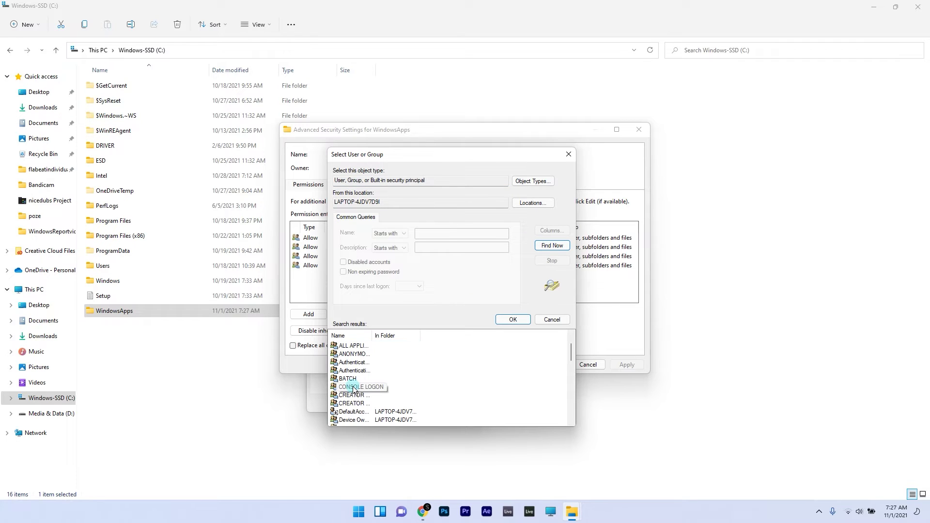
left_click(351, 386)
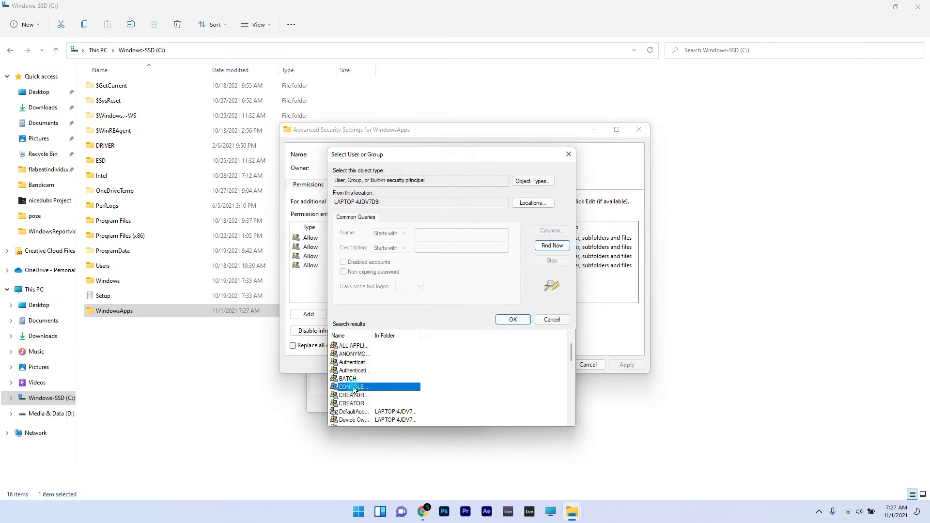
left_click(512, 319)
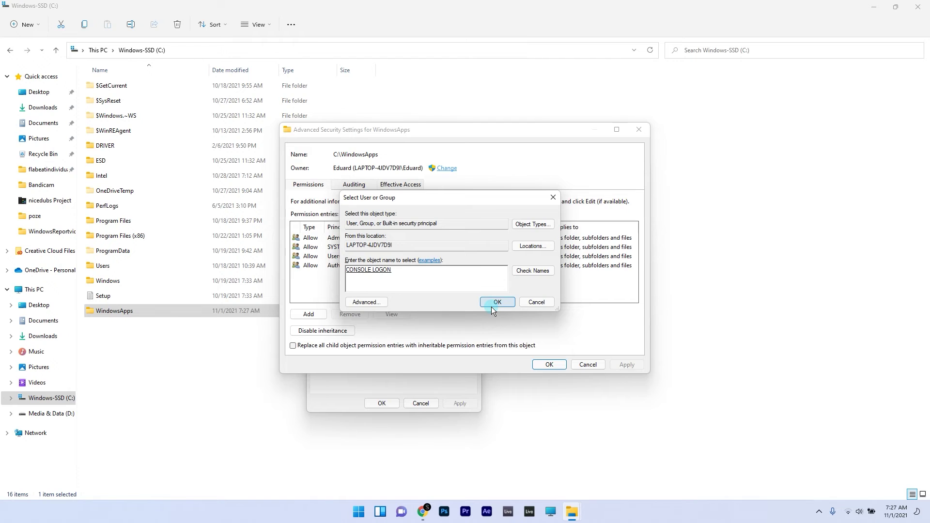
left_click(493, 303)
left_click(626, 364)
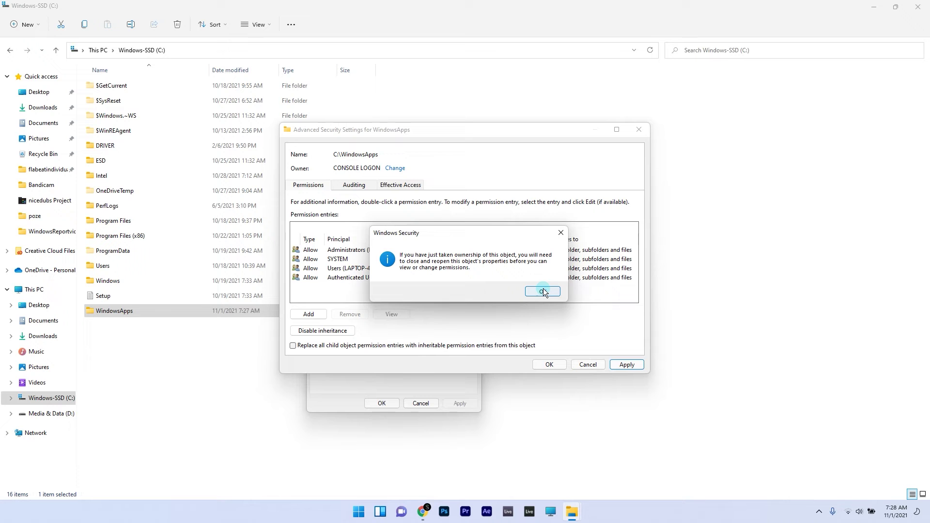
left_click(542, 298)
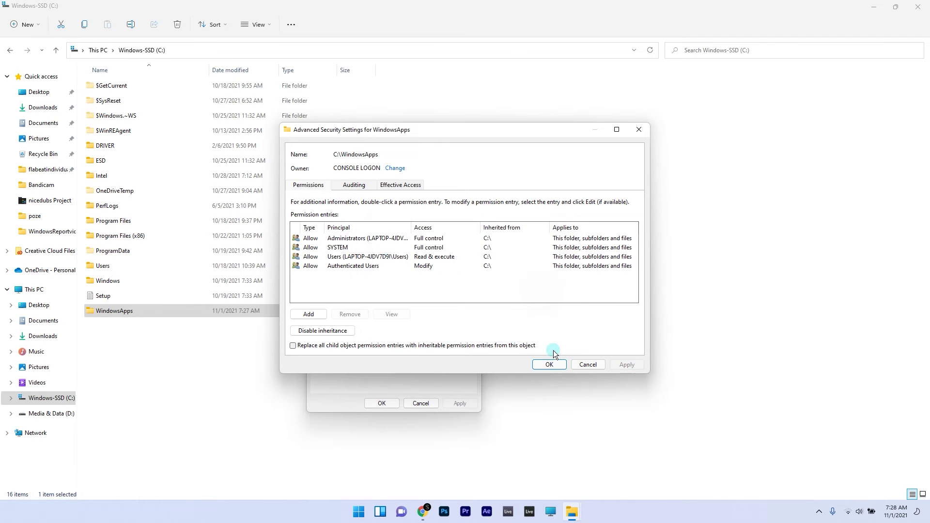
left_click(550, 364)
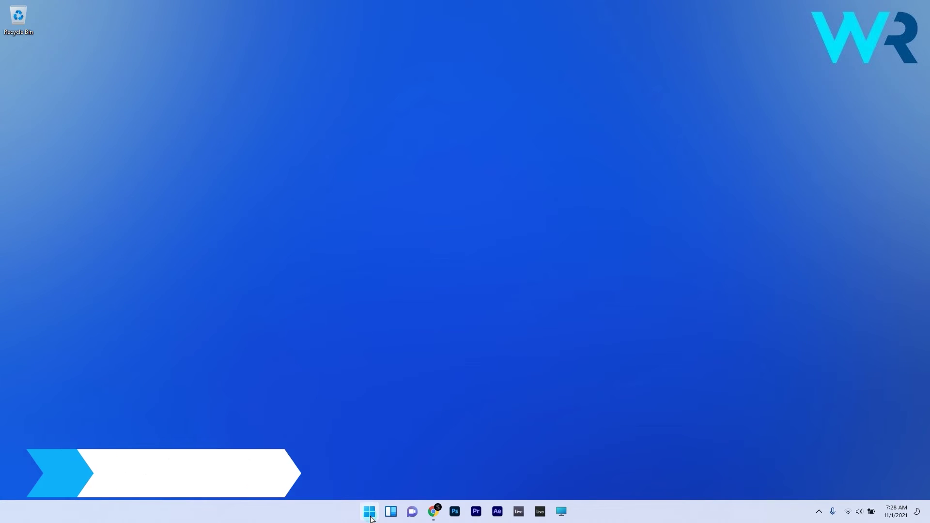
Open Services and bring up actions for Xbox Accessory Management Service
left_click(370, 513)
type("s")
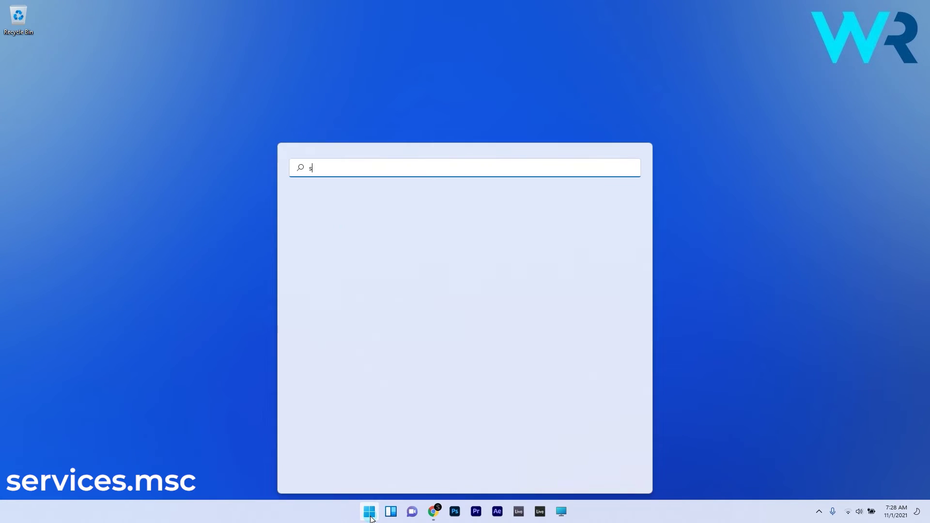
type("ervices.msc")
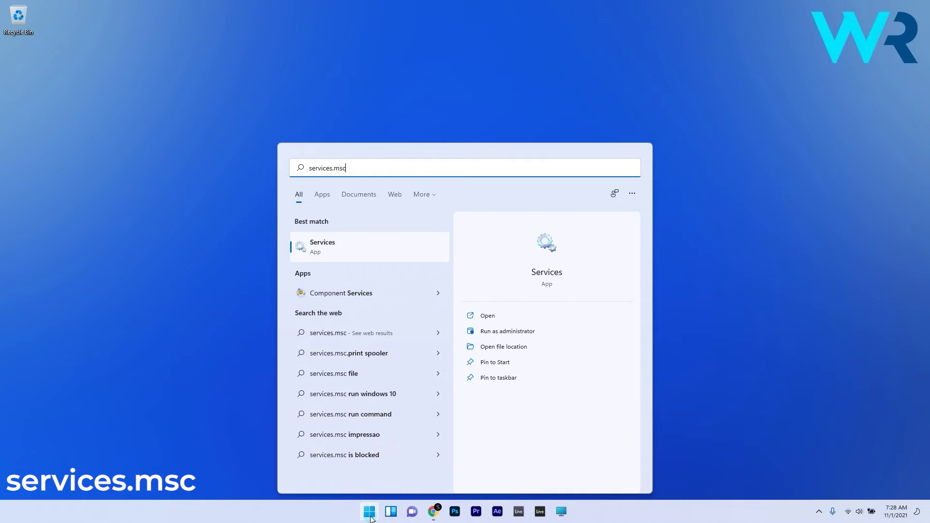
left_click(346, 249)
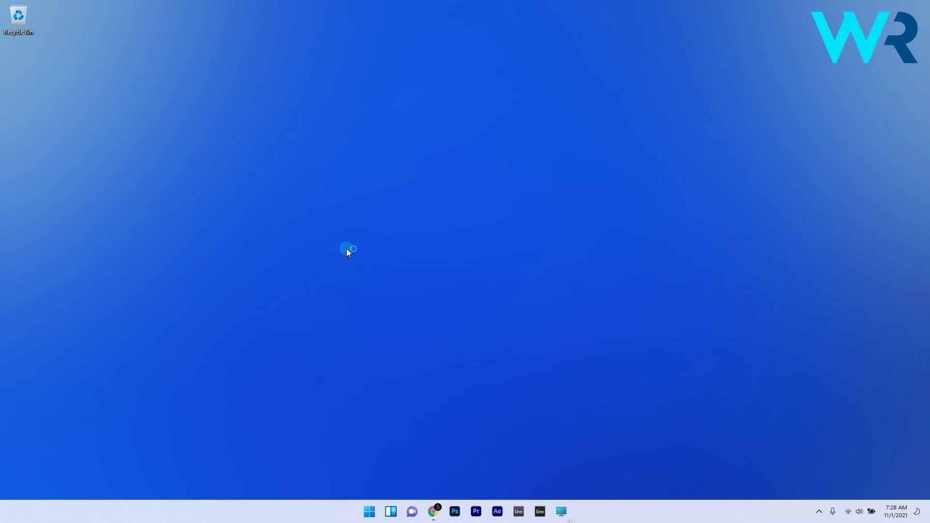
scroll(465, 298, "down", 15)
scroll(465, 298, "down", 20)
scroll(414, 351, "down", 10)
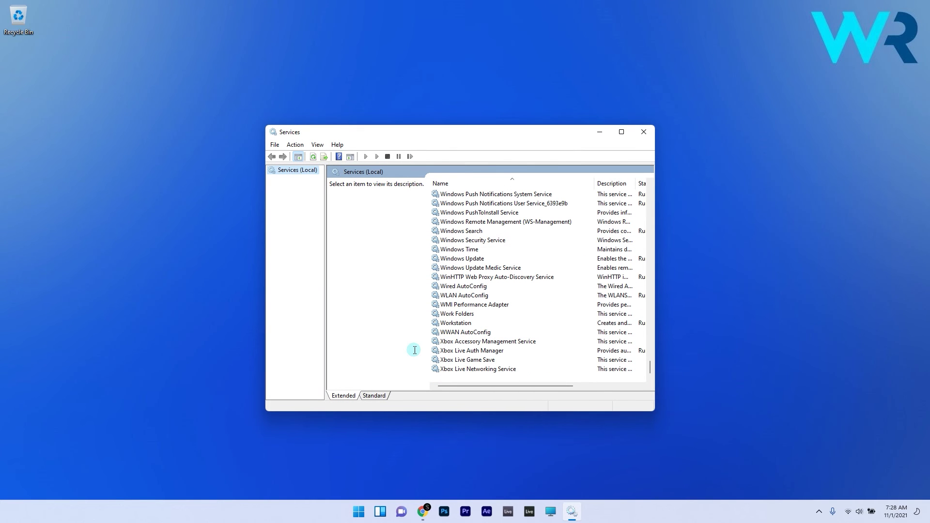
left_click(481, 342)
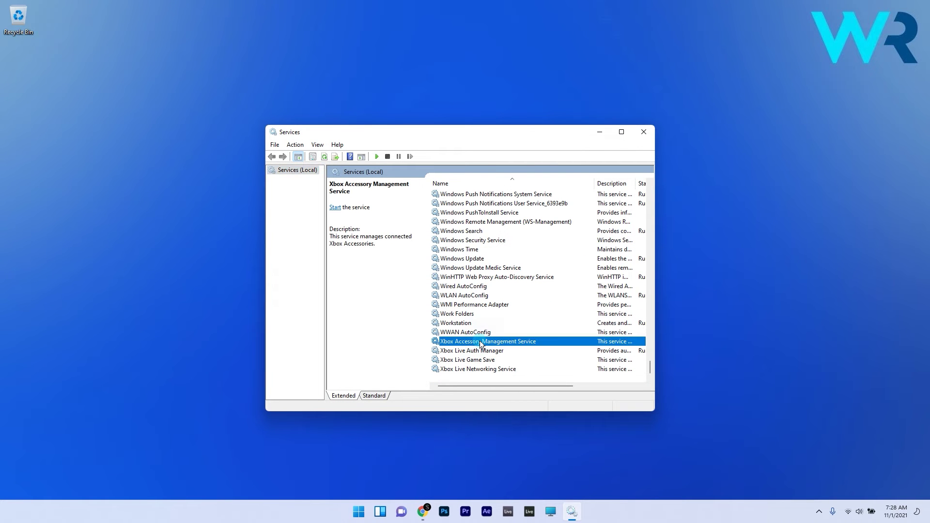
right_click(480, 342)
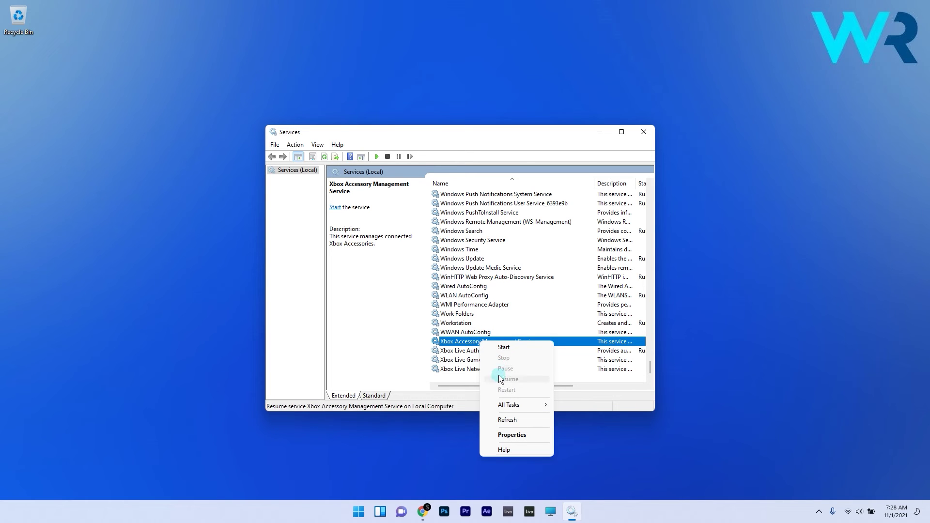
Restart Xbox Live Auth Manager, start Xbox Live Game Save, and restart Xbox Live Networking
left_click(467, 352)
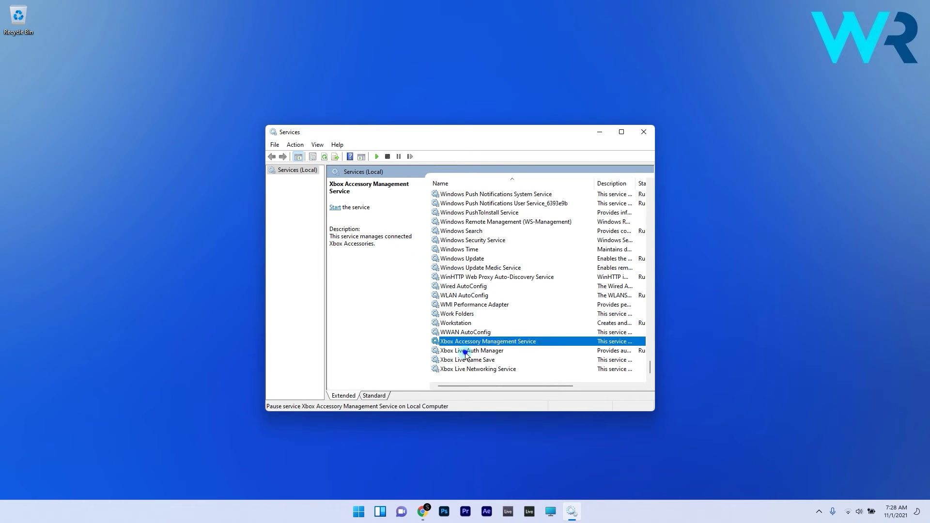
right_click(465, 351)
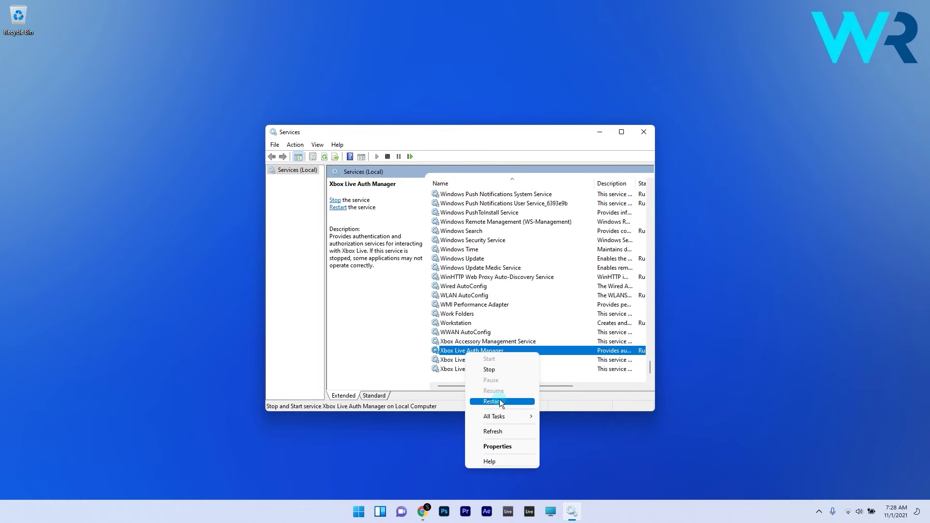
right_click(445, 360)
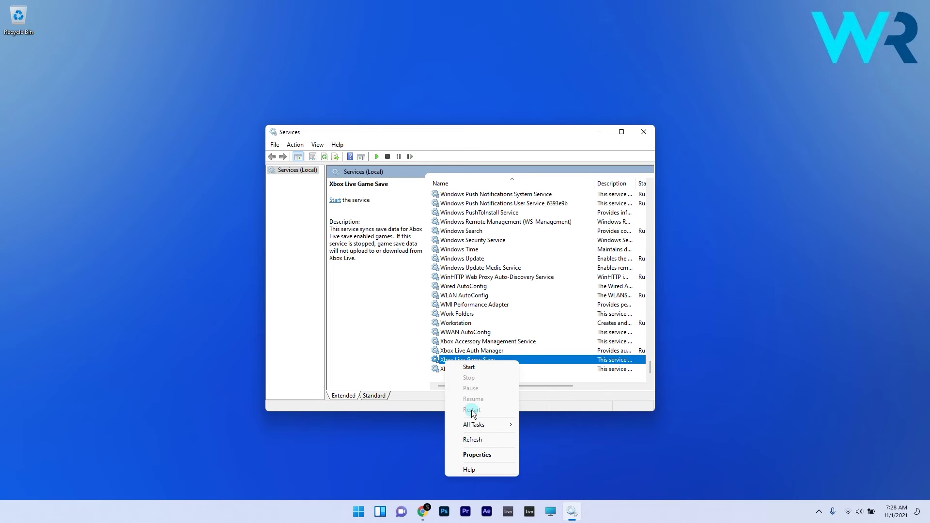
left_click(465, 368)
right_click(465, 369)
left_click(375, 438)
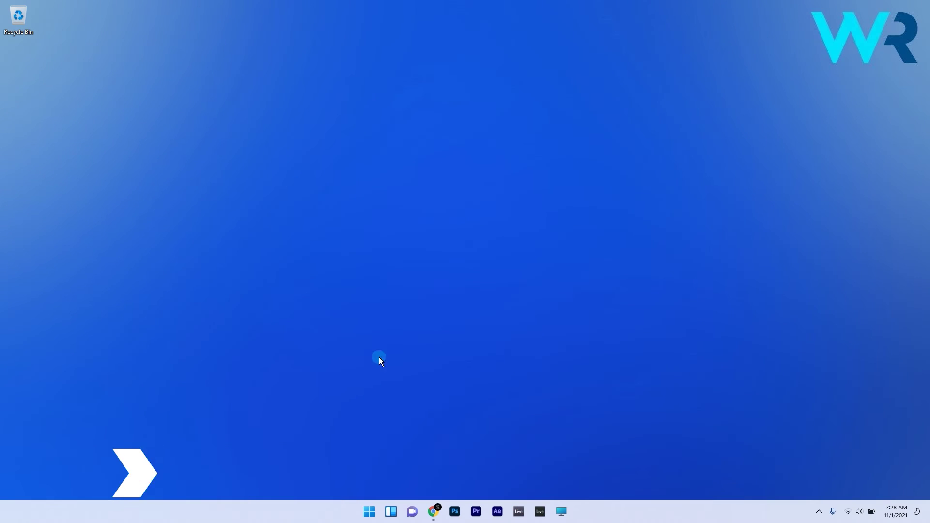
In Settings > Apps, search installed apps for 'xbo' and open Xbox's Advanced options
key("super")
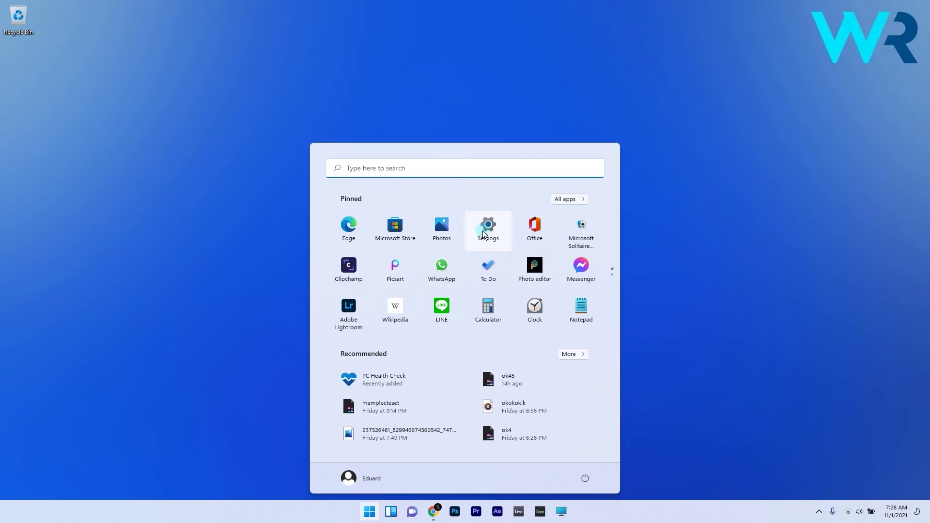
left_click(488, 226)
left_click(284, 271)
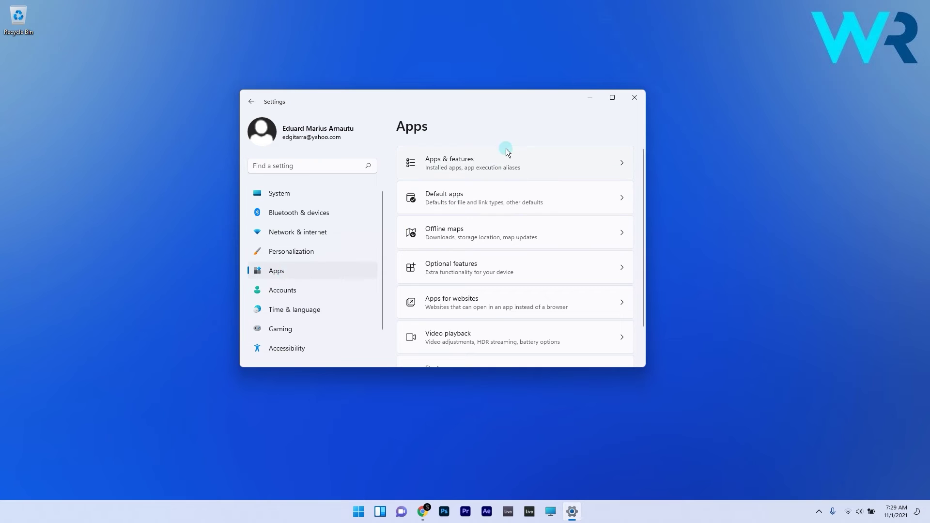
left_click(427, 161)
left_click(474, 285)
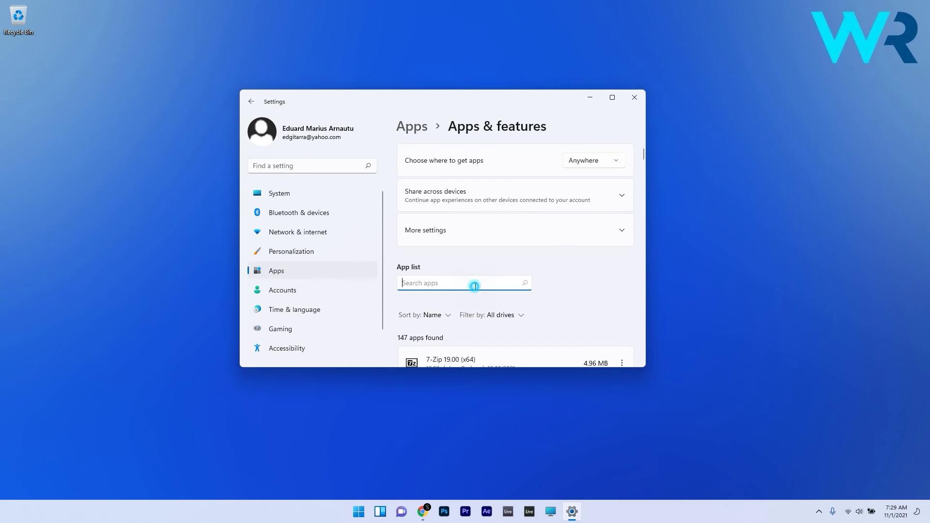
type("xbo")
scroll(637, 200, "down", 2)
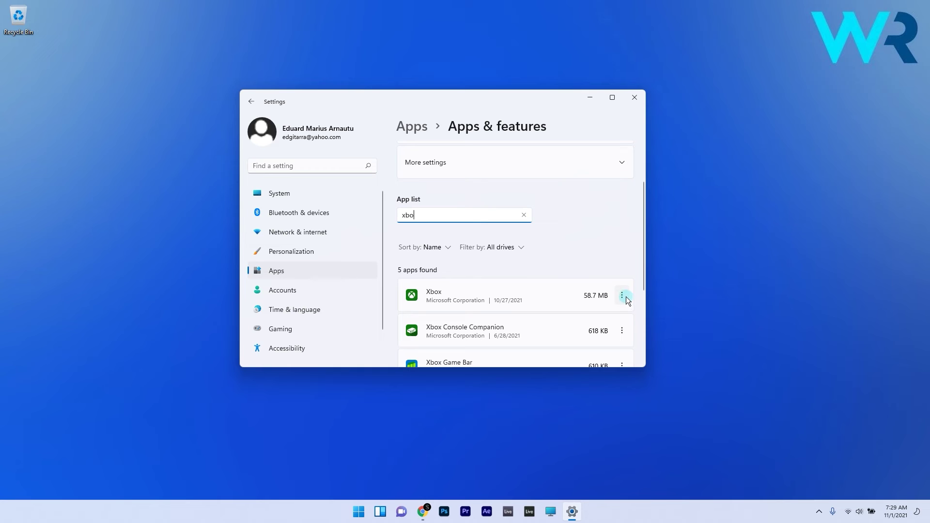
left_click(622, 295)
left_click(541, 317)
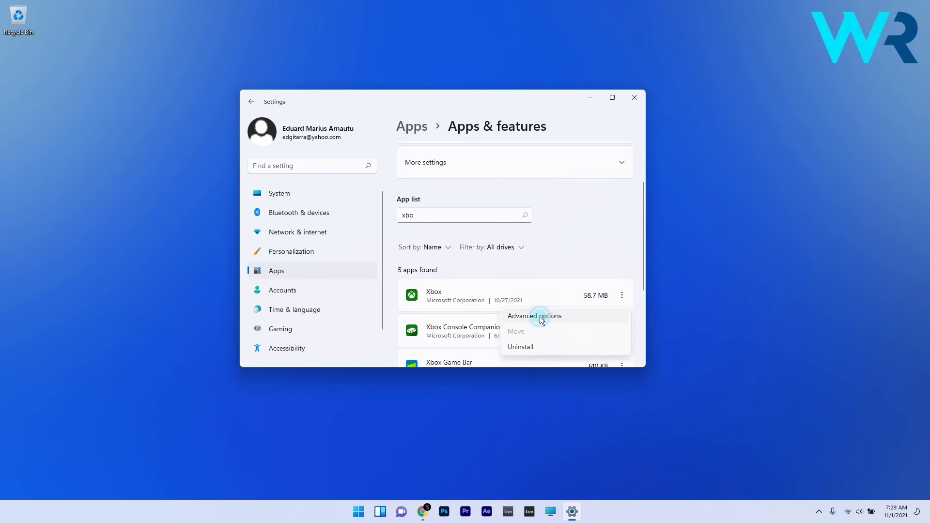
scroll(568, 226, "down", 5)
scroll(567, 225, "down", 3)
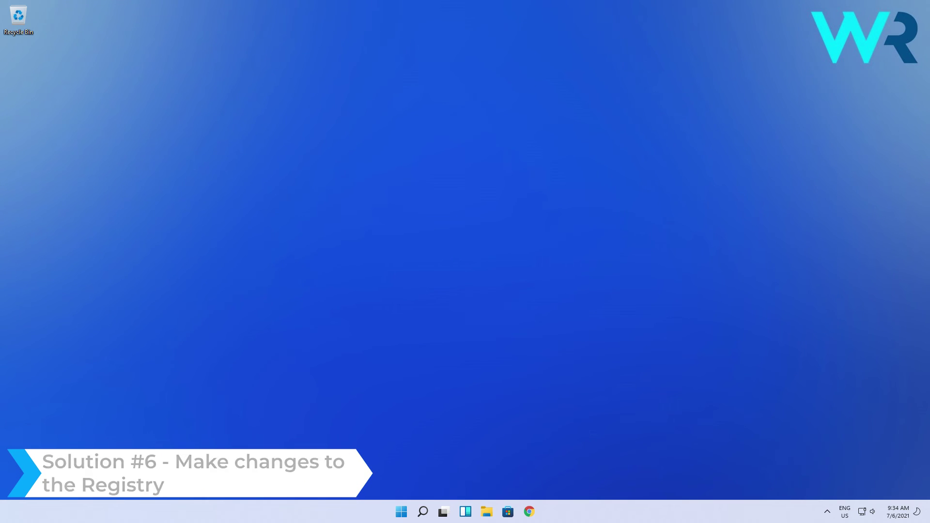
Launch Registry Editor and expand HKEY_LOCAL_MACHINE\SYSTEM\CurrentControlSet\Services
left_click(369, 509)
type("r")
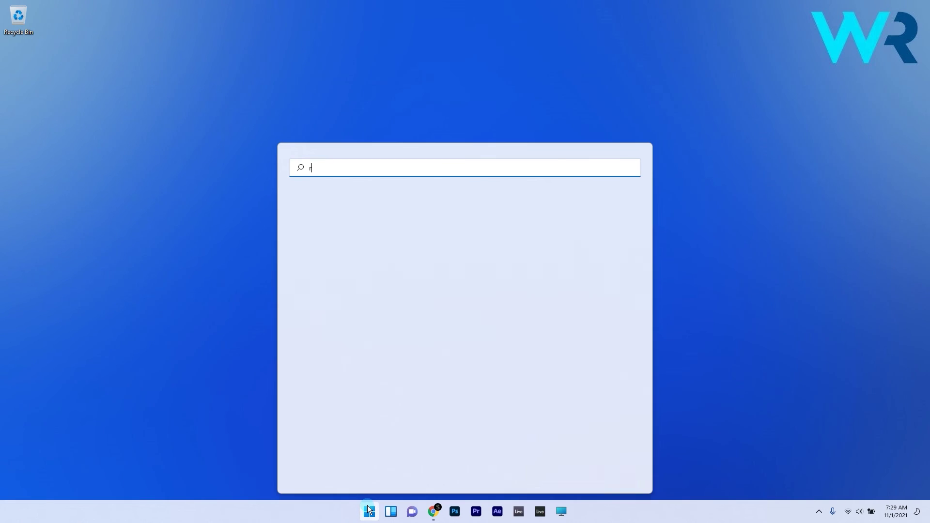
type("egedit")
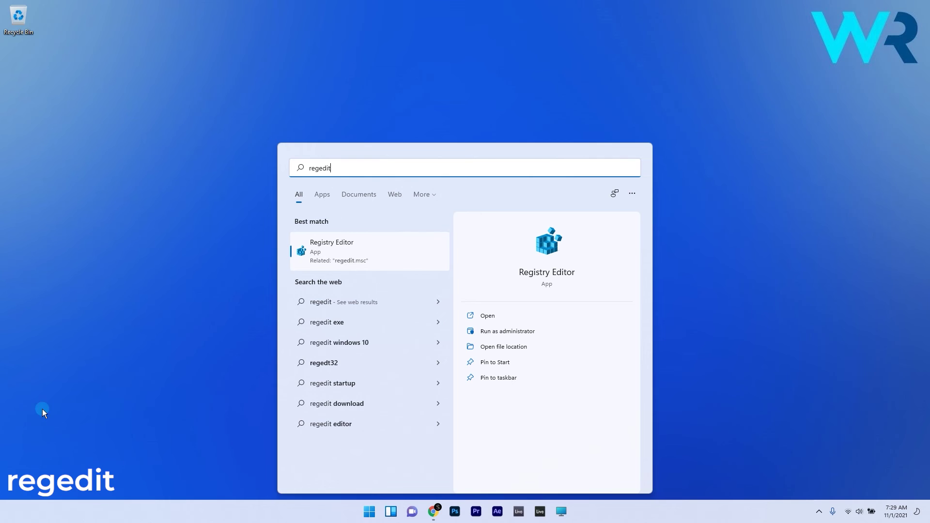
left_click(341, 248)
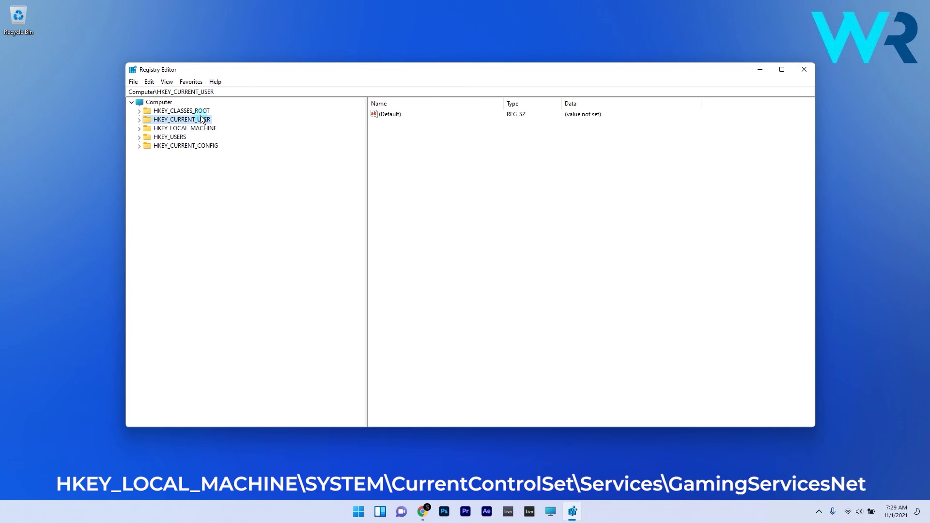
left_click(175, 128)
double_click(168, 128)
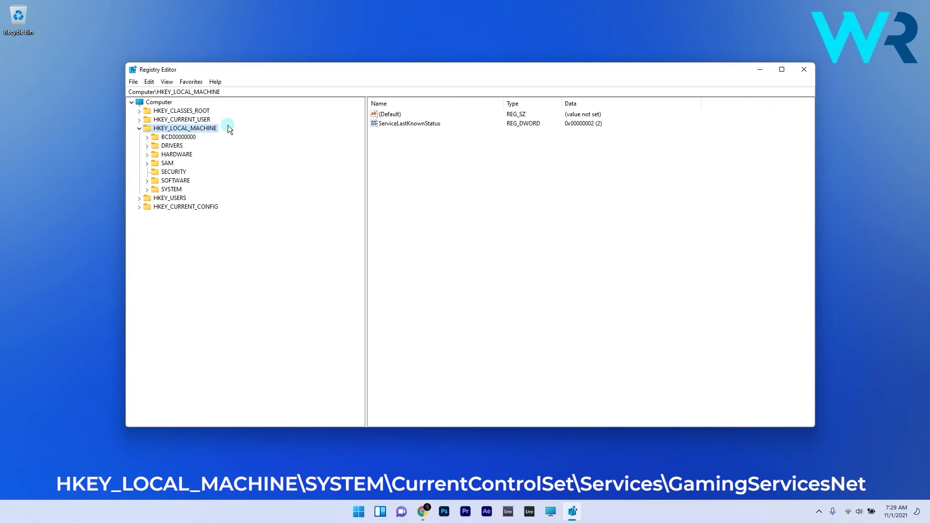
double_click(166, 188)
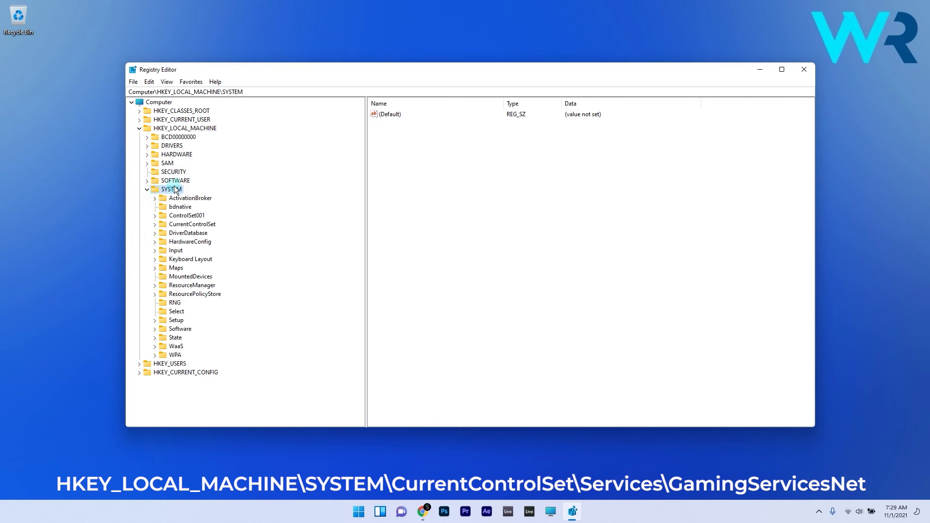
left_click(185, 227)
double_click(185, 231)
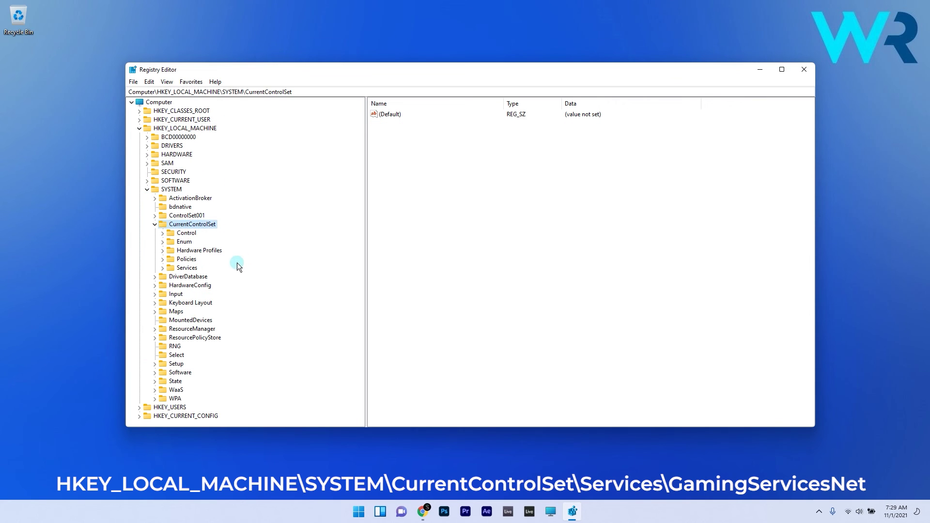
double_click(188, 269)
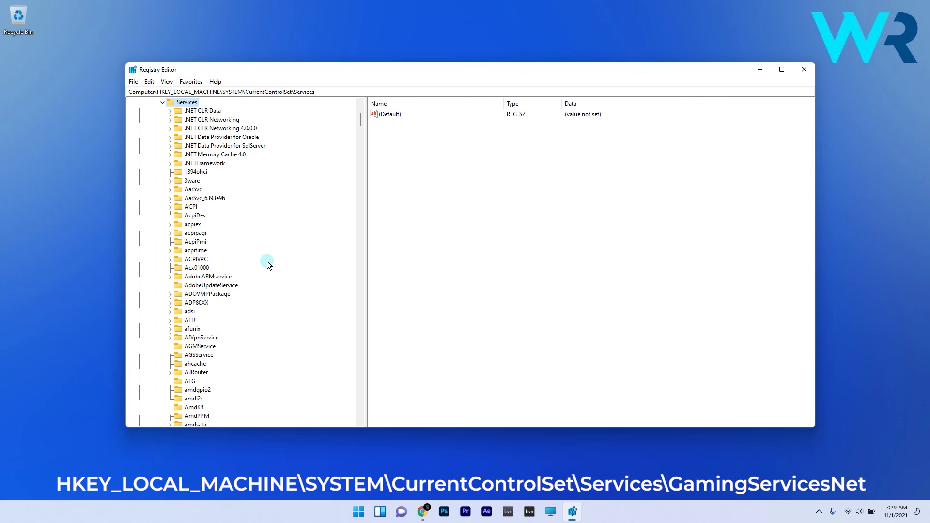
scroll(267, 264, "down", 15)
scroll(266, 264, "down", 15)
scroll(267, 263, "down", 15)
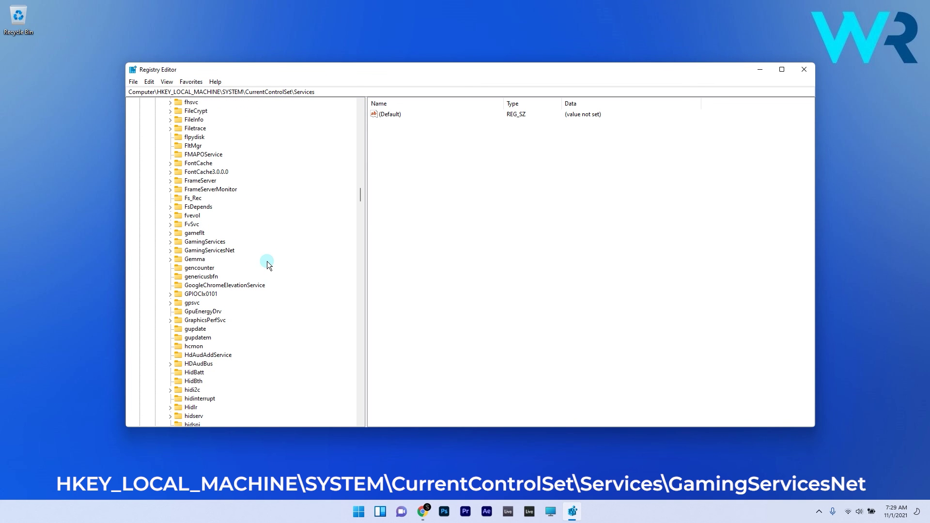
Bring up the Delete action on the GamingServices and GamingServicesNet keys
left_click(200, 242)
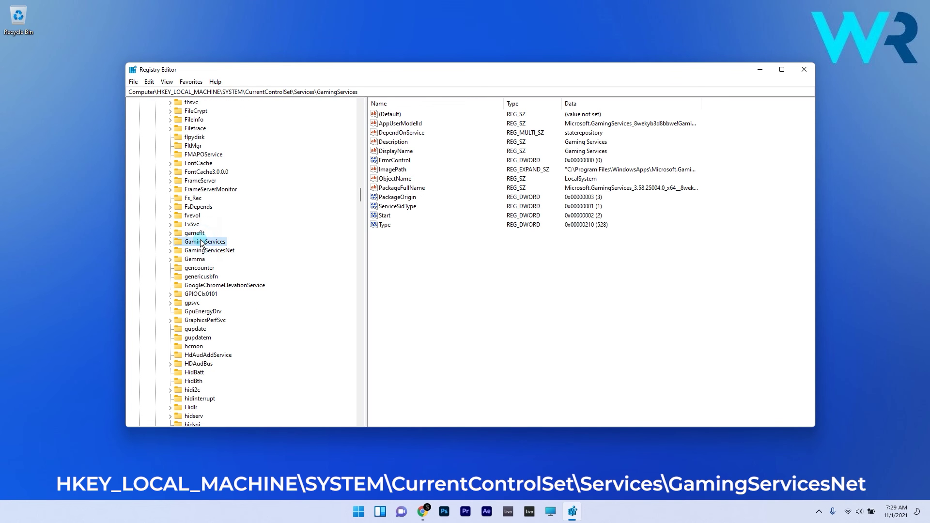
right_click(200, 244)
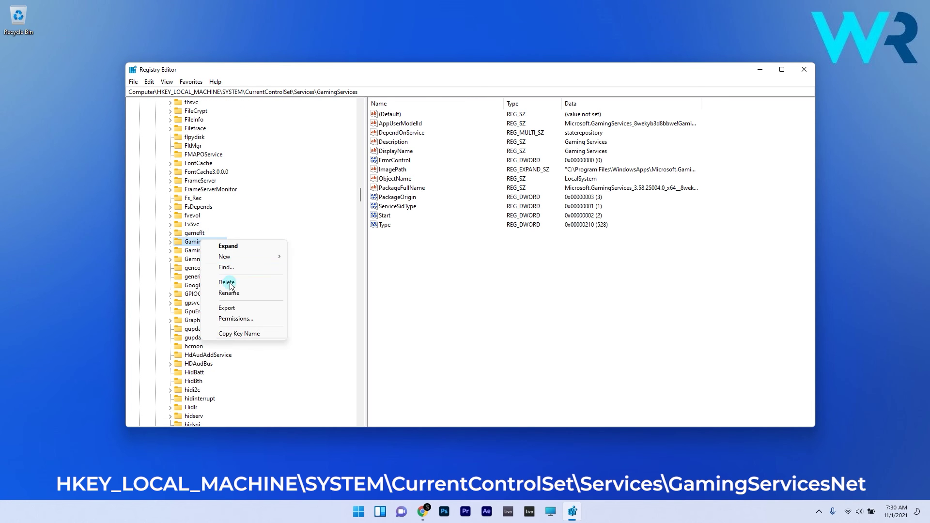
key("Escape")
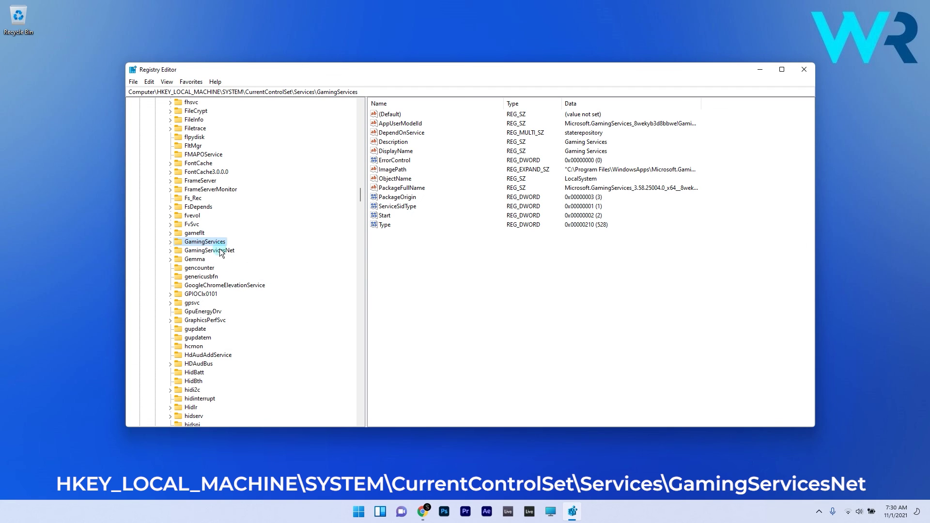
left_click(211, 251)
right_click(220, 251)
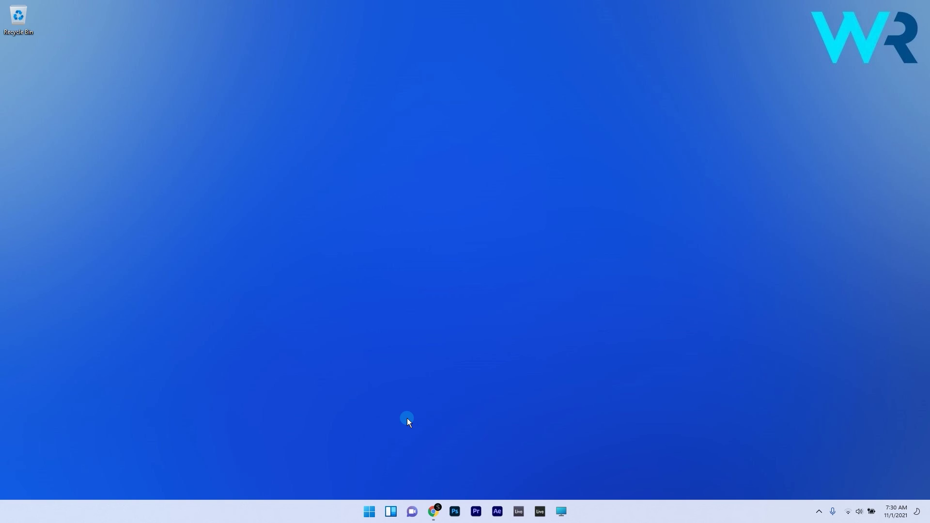
Launch Microsoft Store and request Get updates from its Library
left_click(372, 514)
type("store")
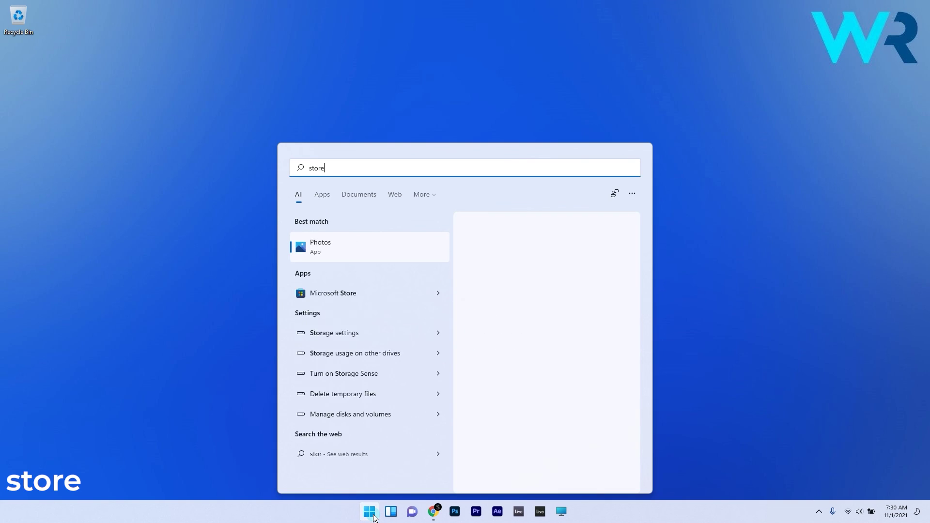
left_click(327, 251)
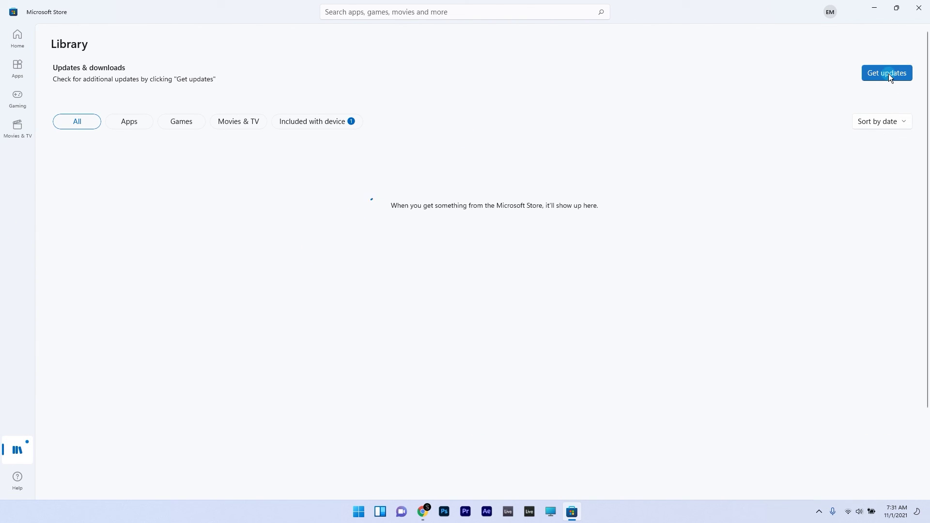
left_click(865, 75)
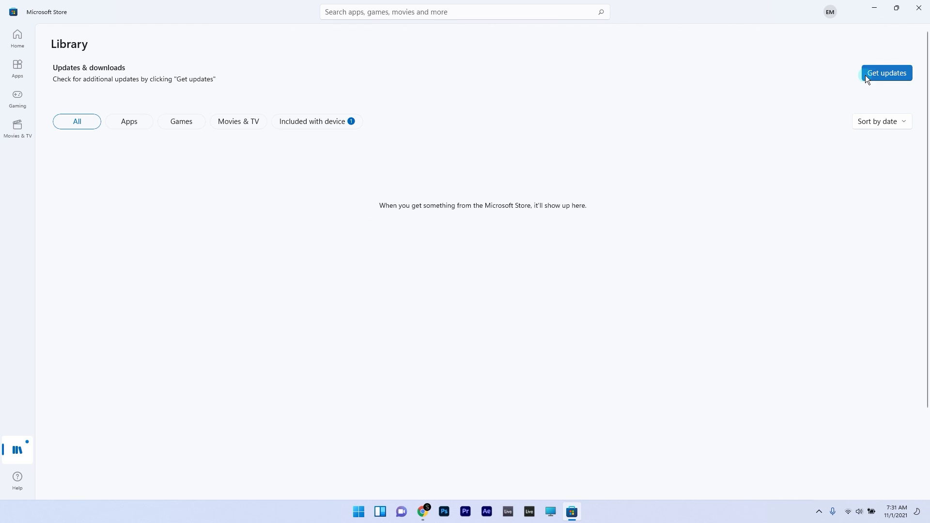